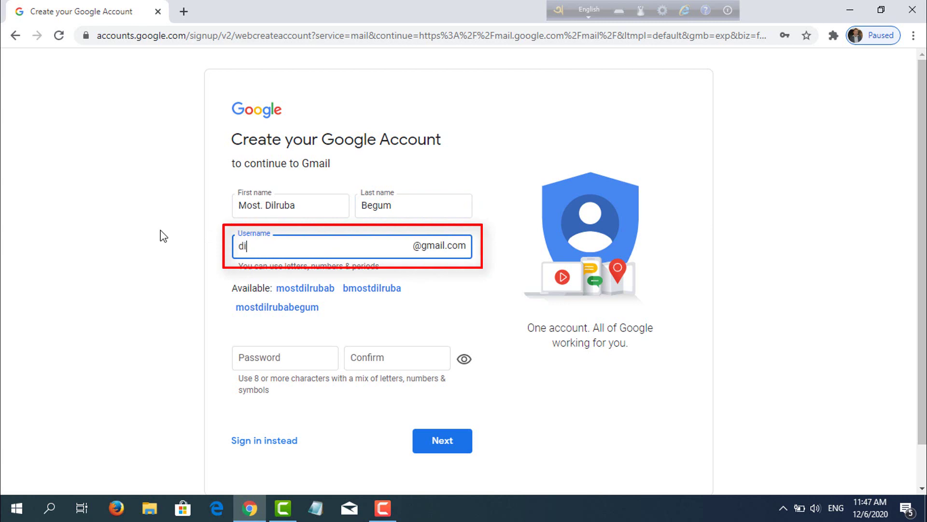
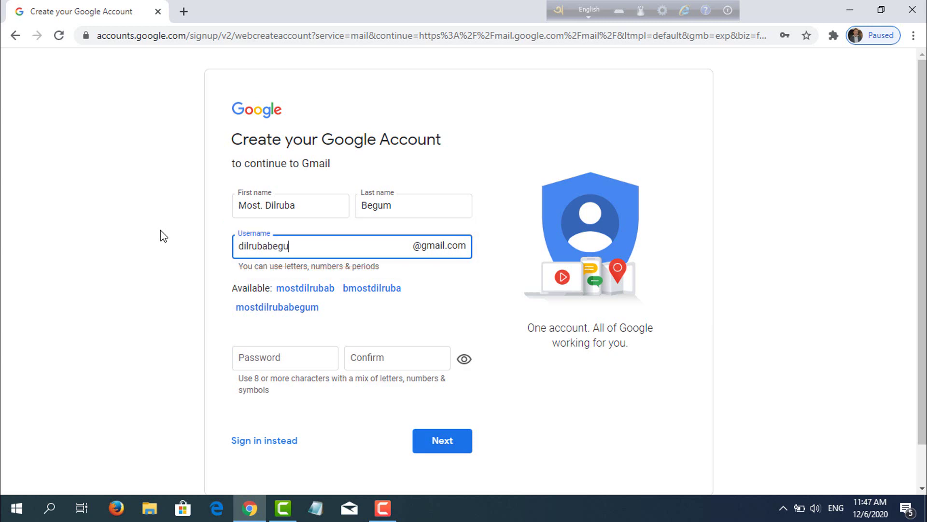
# Step: Enter a Gmail username, then lengthen it with 'ugs' after the first choice proves taken
pyautogui.click(463, 300)
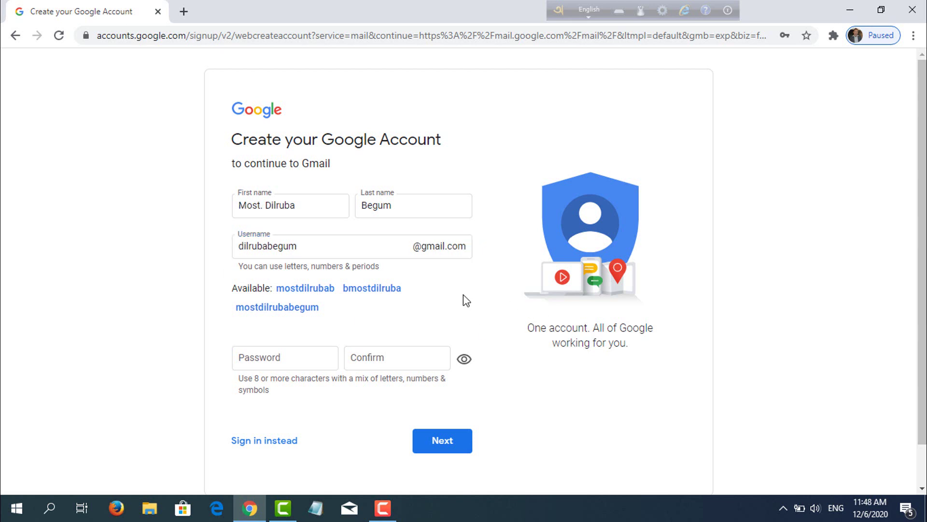
pyautogui.click(323, 247)
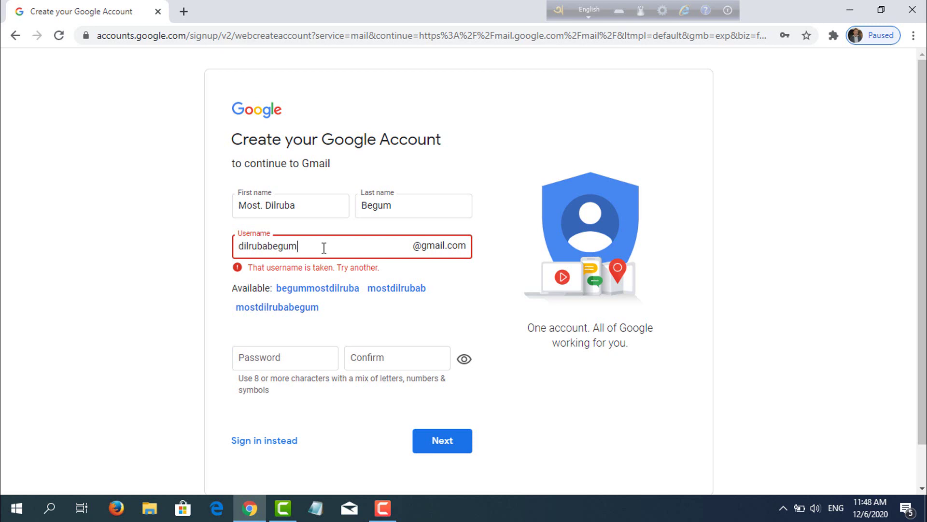
pyautogui.click(442, 283)
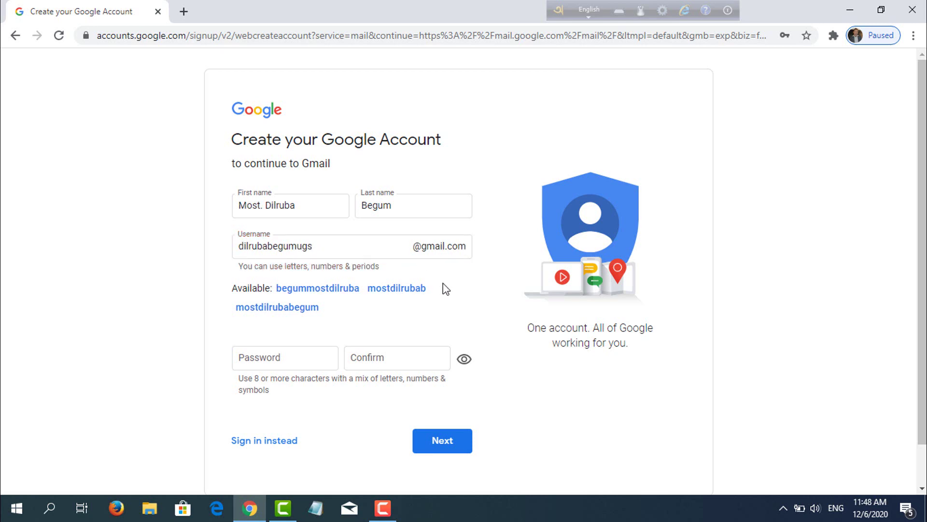
# Step: Enter and confirm the account password, reveal it to check, and submit the step
pyautogui.scroll(-1, 314, 347)
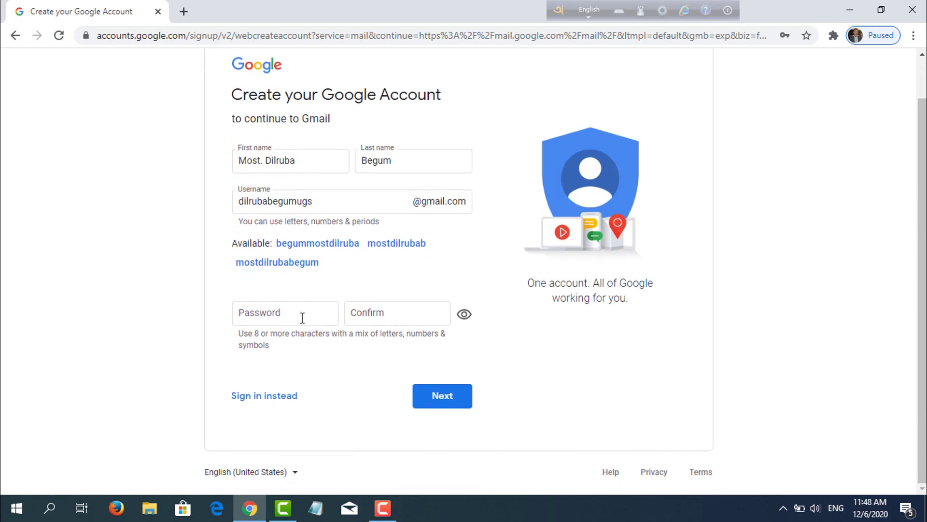
pyautogui.click(303, 317)
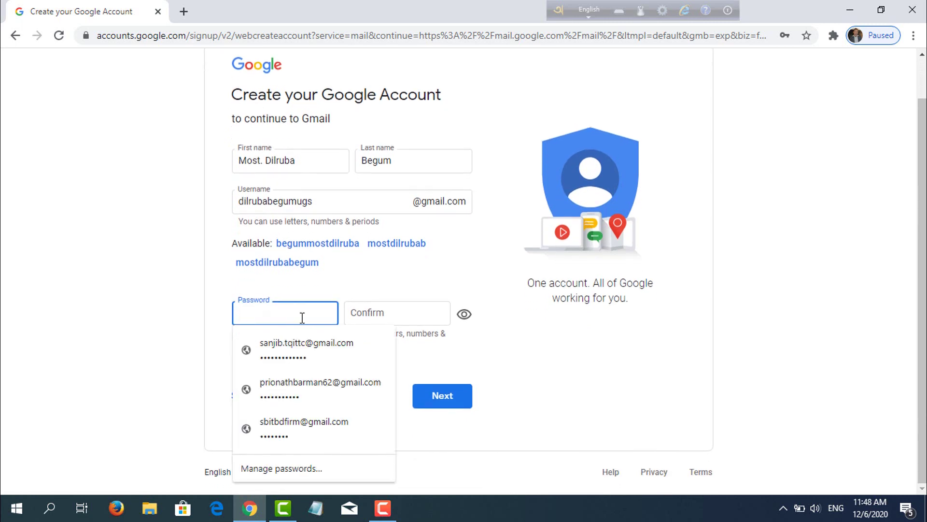
pyautogui.write('••')
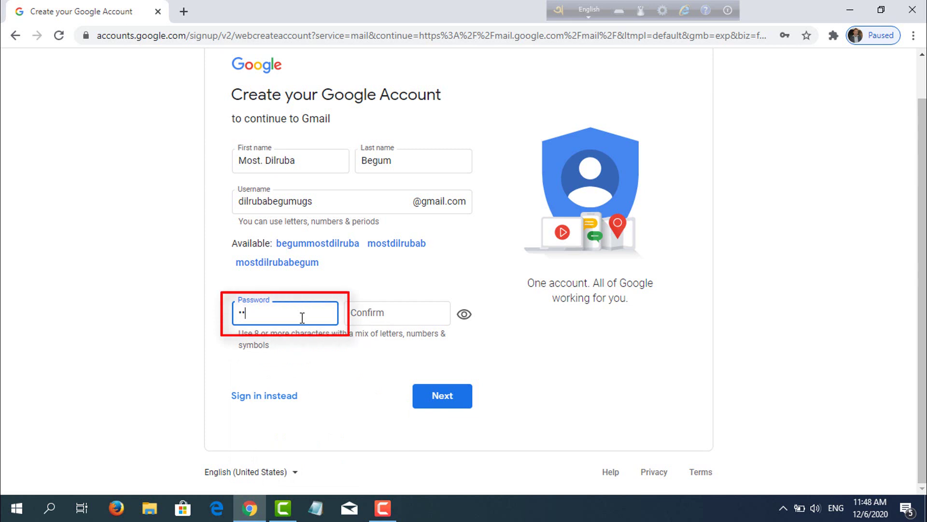
pyautogui.write('•••••••')
pyautogui.click(372, 320)
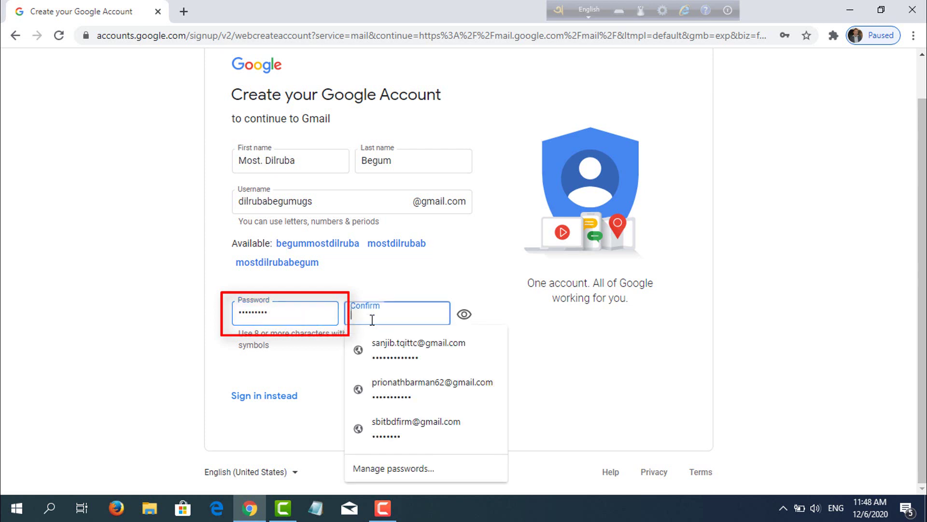
pyautogui.write('•')
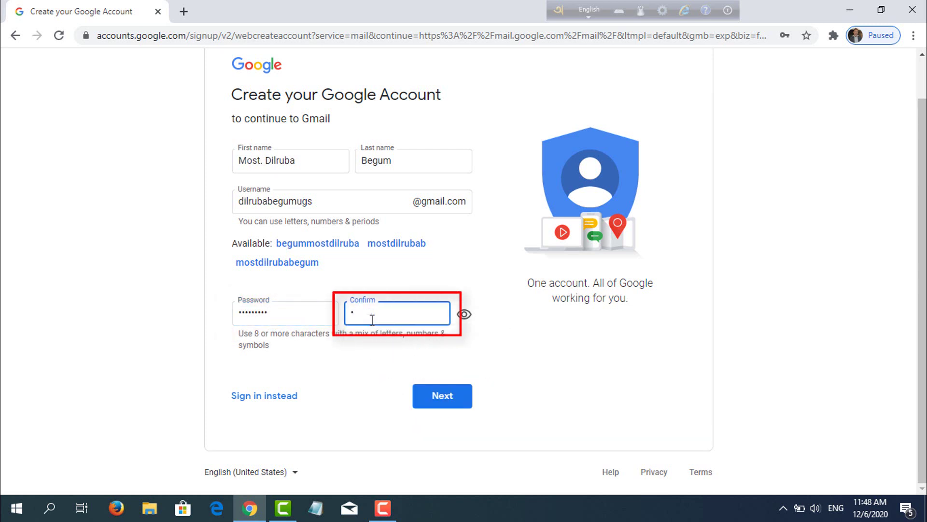
pyautogui.write('••••••••')
pyautogui.click(464, 314)
pyautogui.click(445, 404)
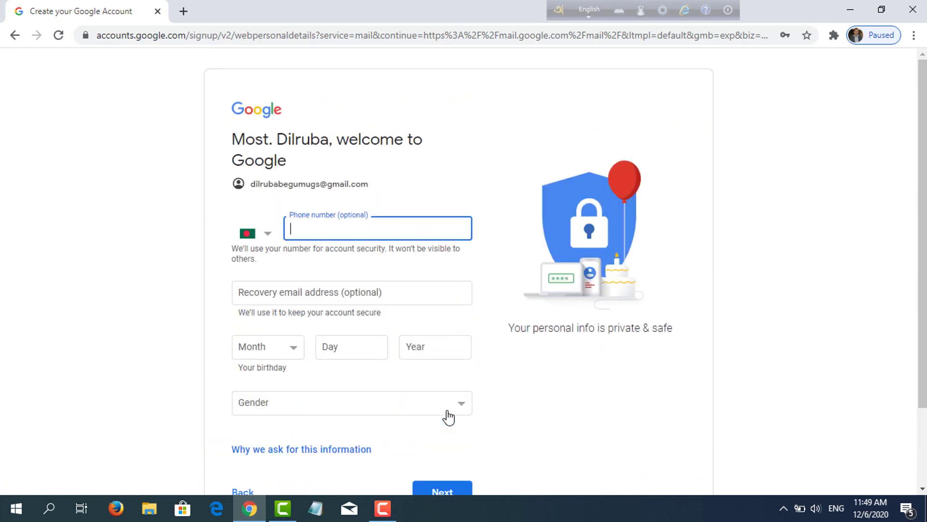
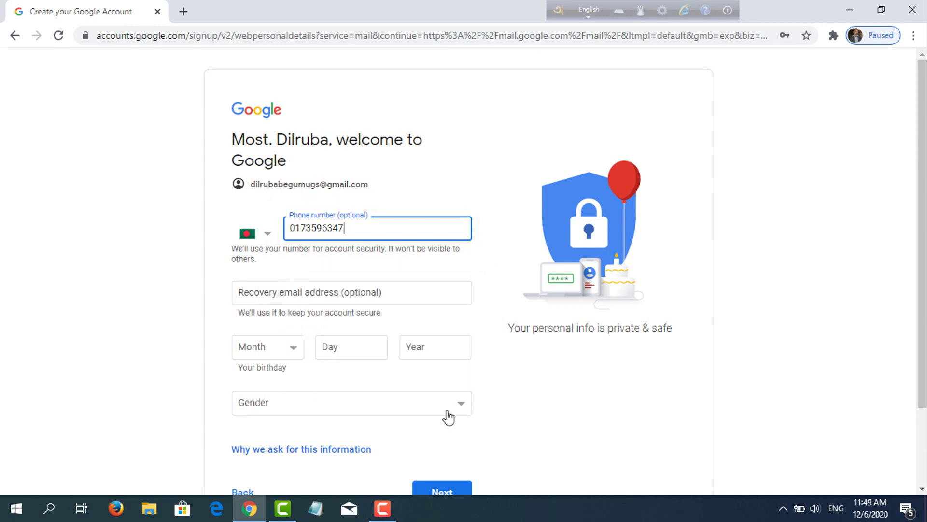
# Step: Set the birthday to January 4, 1977 and gender to Female, then submit
pyautogui.scroll(-2, 448, 416)
pyautogui.click(285, 254)
pyautogui.click(268, 269)
pyautogui.click(342, 250)
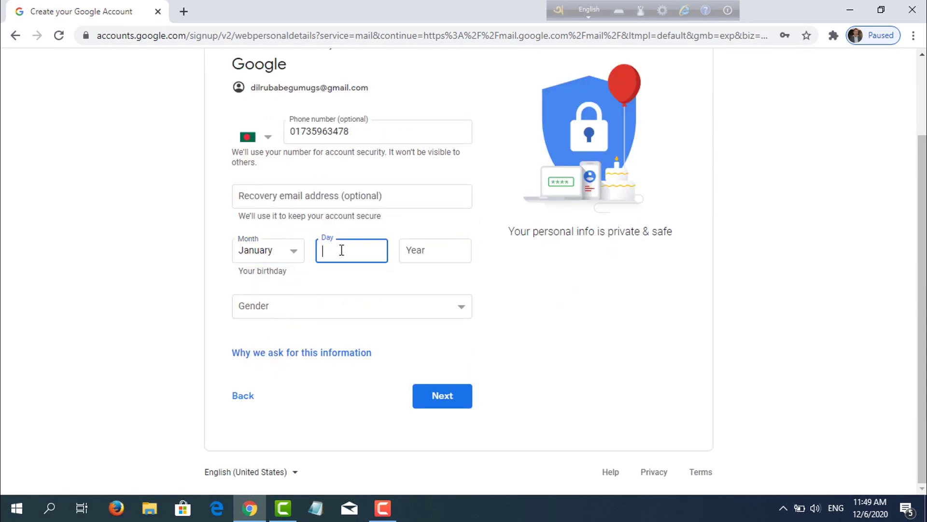
pyautogui.write('4')
pyautogui.click(413, 255)
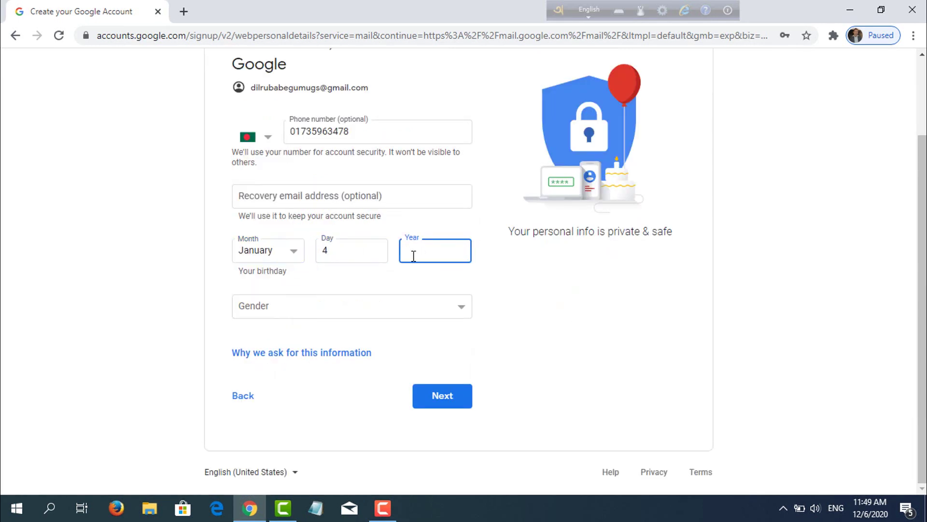
pyautogui.write('1977')
pyautogui.click(345, 309)
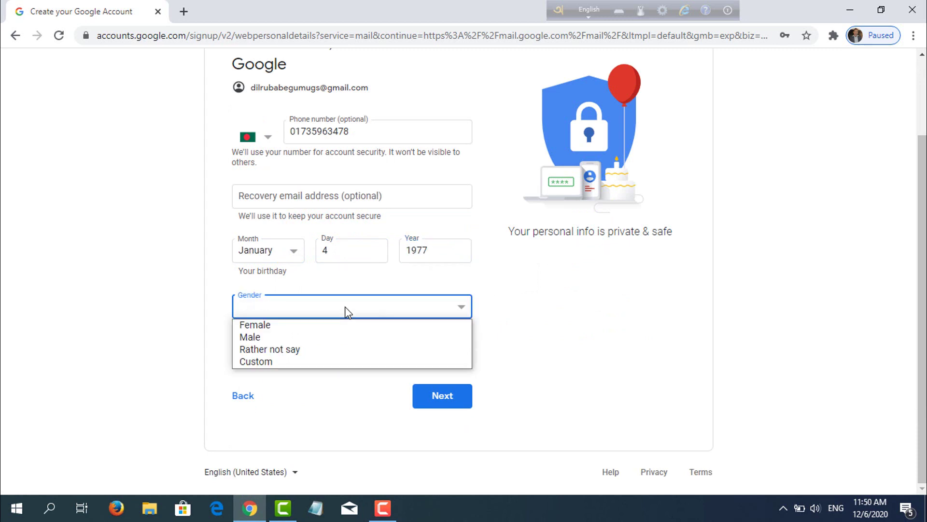
pyautogui.click(321, 327)
pyautogui.click(429, 393)
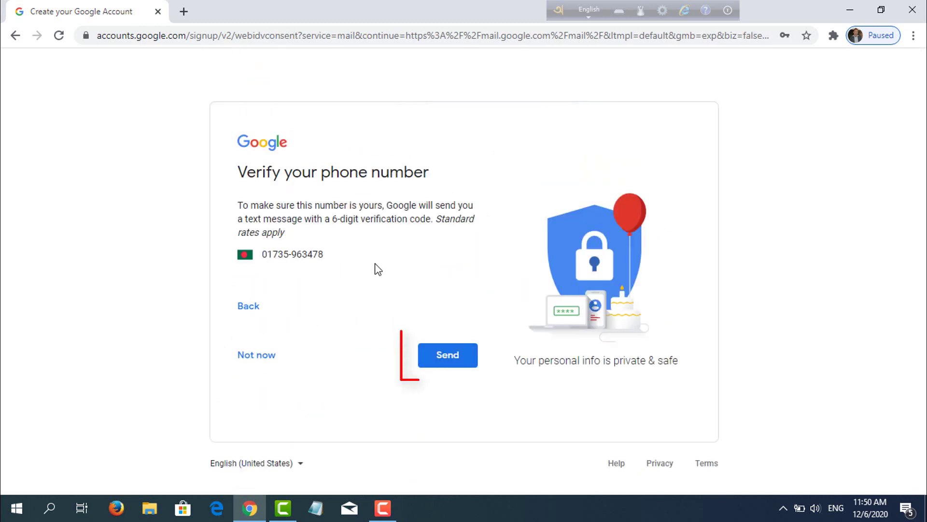
# Step: Have a code texted to the phone and verify it with the six-digit code
pyautogui.click(444, 358)
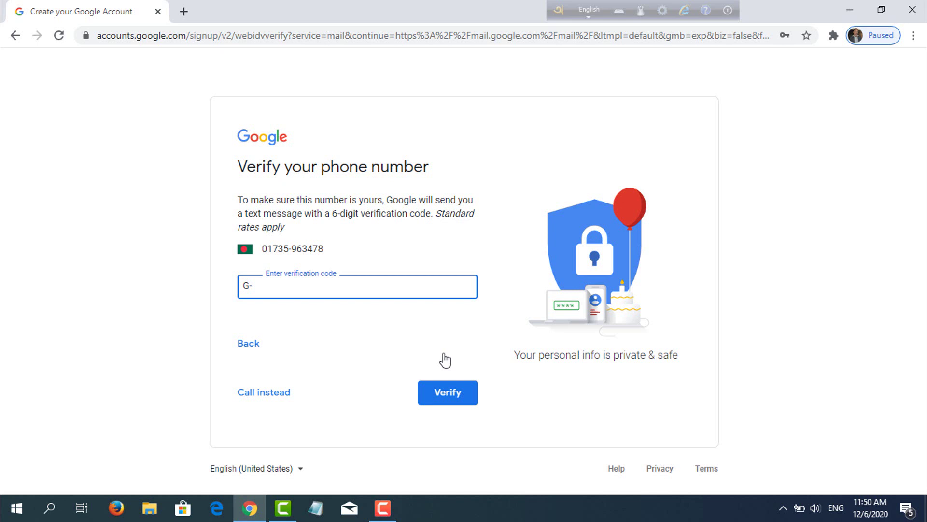
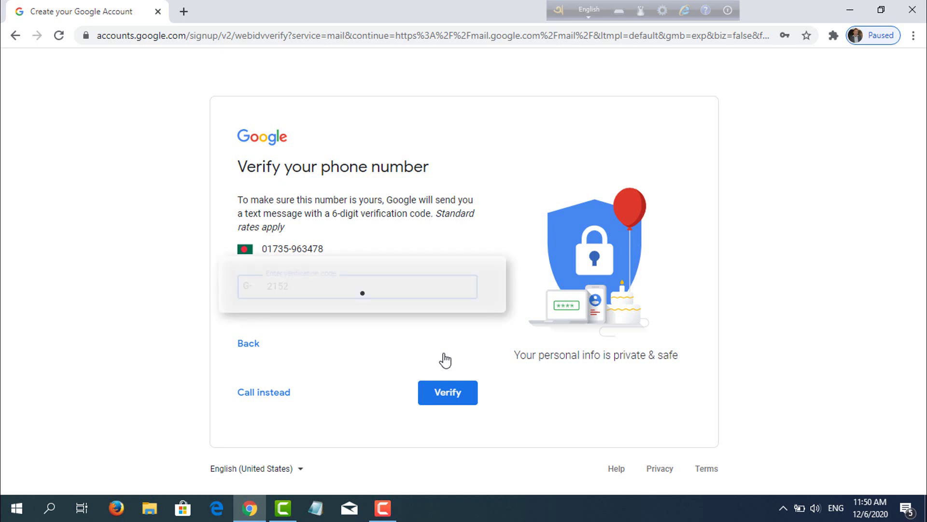
pyautogui.click(463, 402)
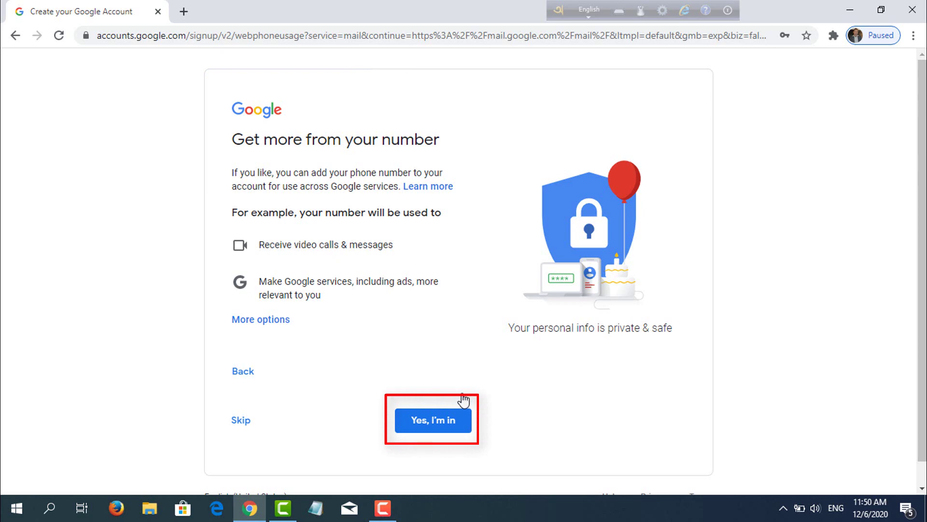
# Step: Add the phone number to the account and agree to the Privacy and Terms
pyautogui.click(425, 423)
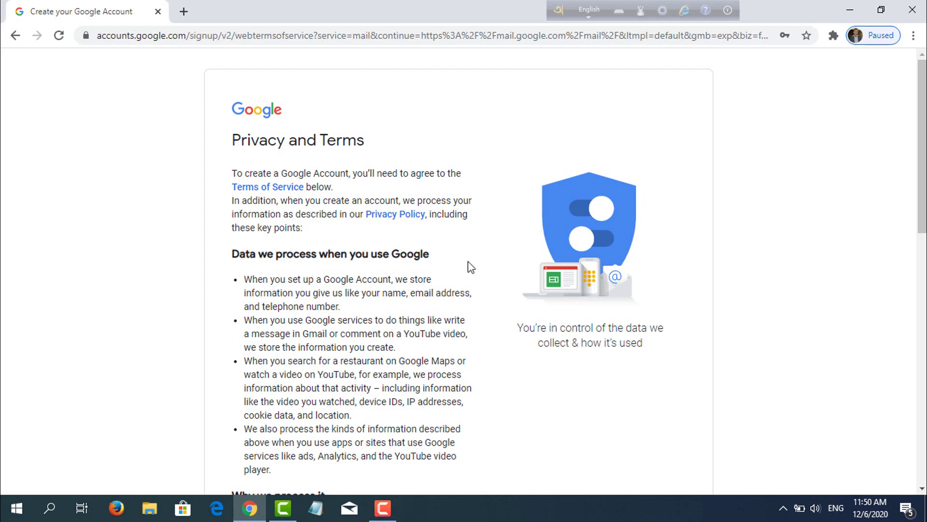
pyautogui.scroll(-10, 536, 342)
pyautogui.click(427, 408)
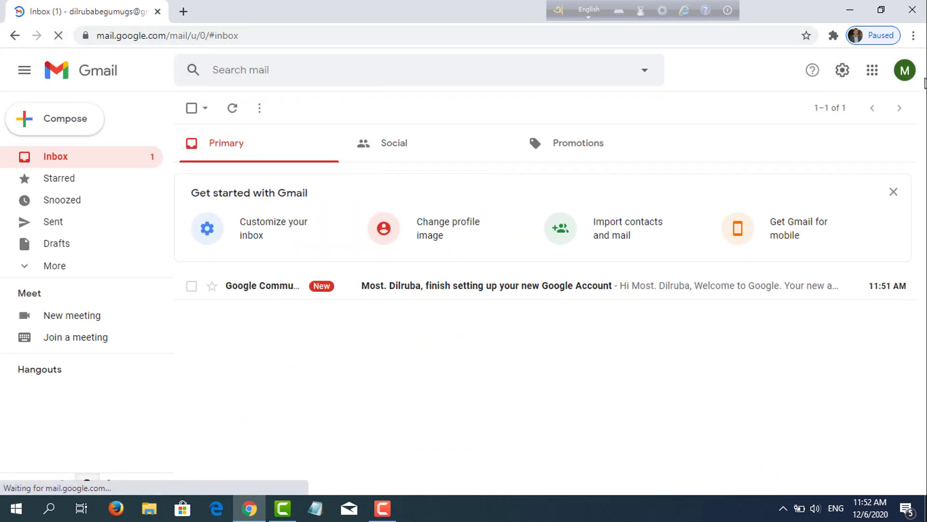
# Step: Compose an email to the recipient's address with subject 'gmail.' and body 'Dear, How are You.'
pyautogui.click(906, 76)
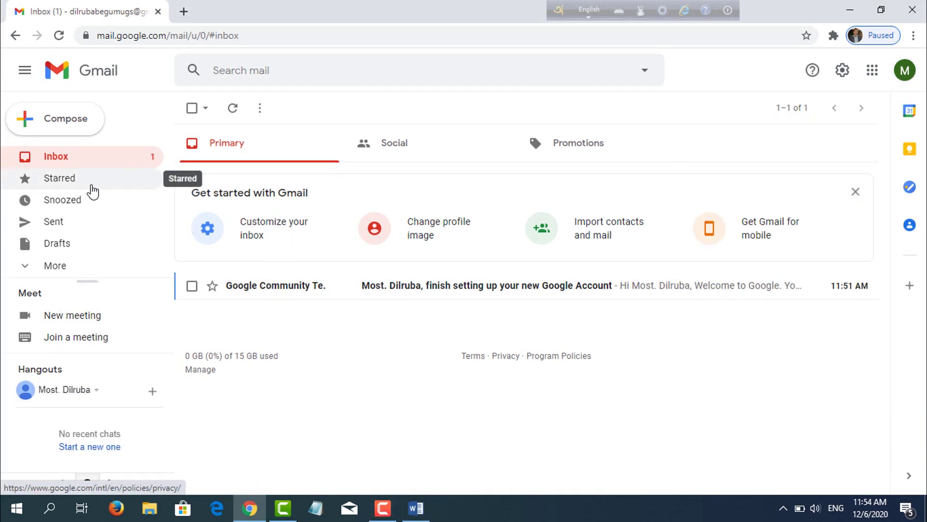
pyautogui.click(52, 125)
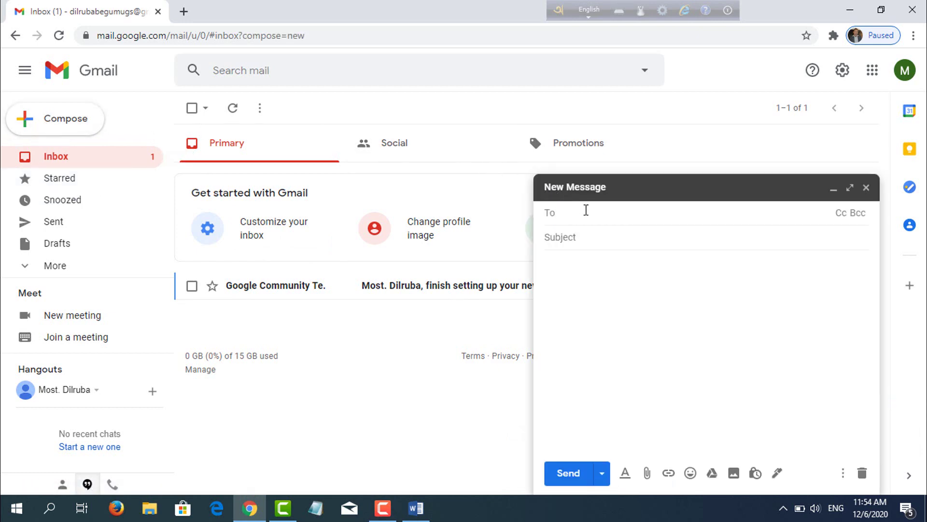
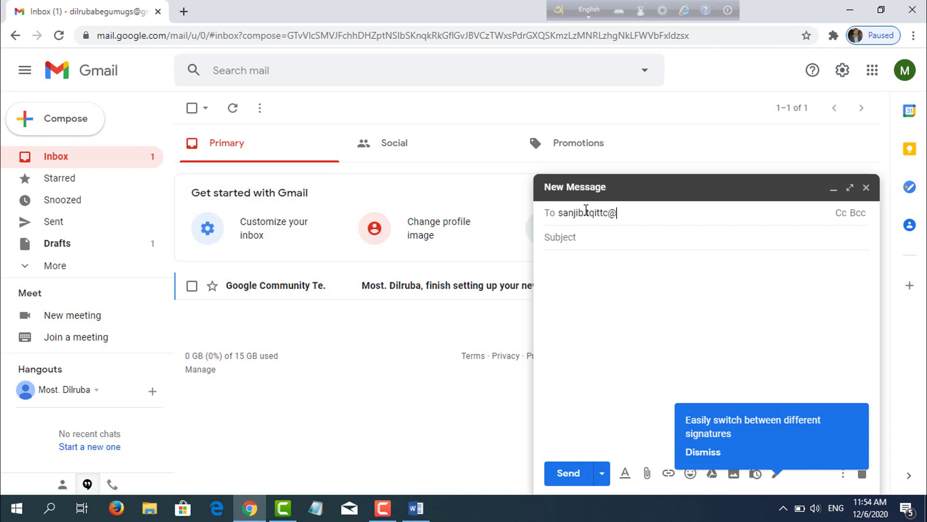
pyautogui.click(585, 240)
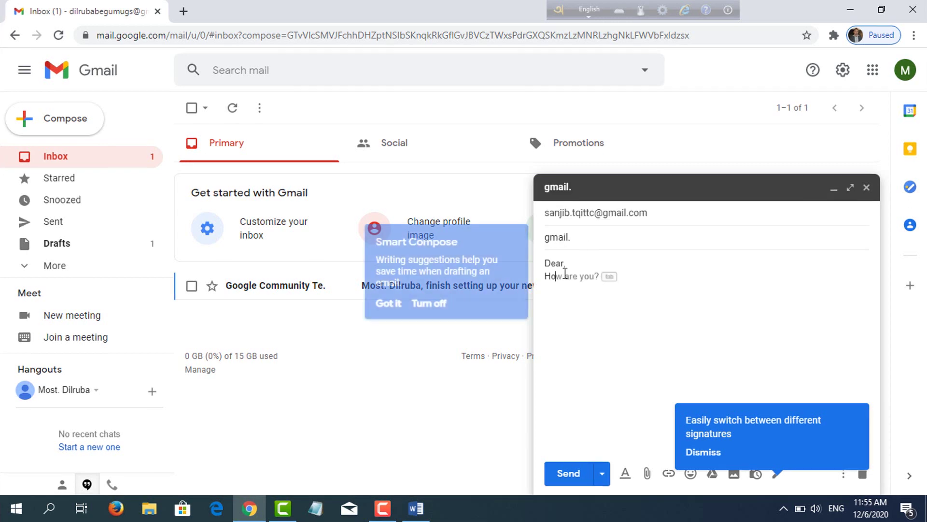
pyautogui.write('w')
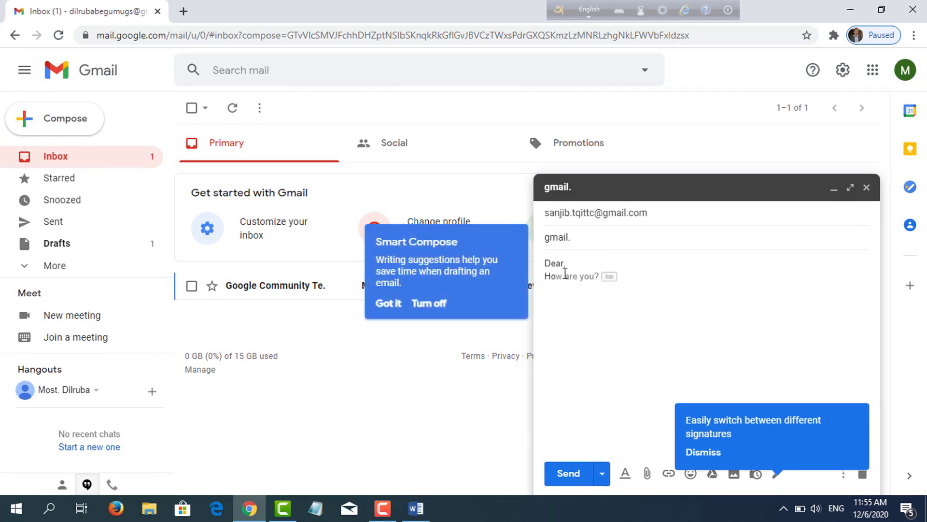
pyautogui.write(' are You.')
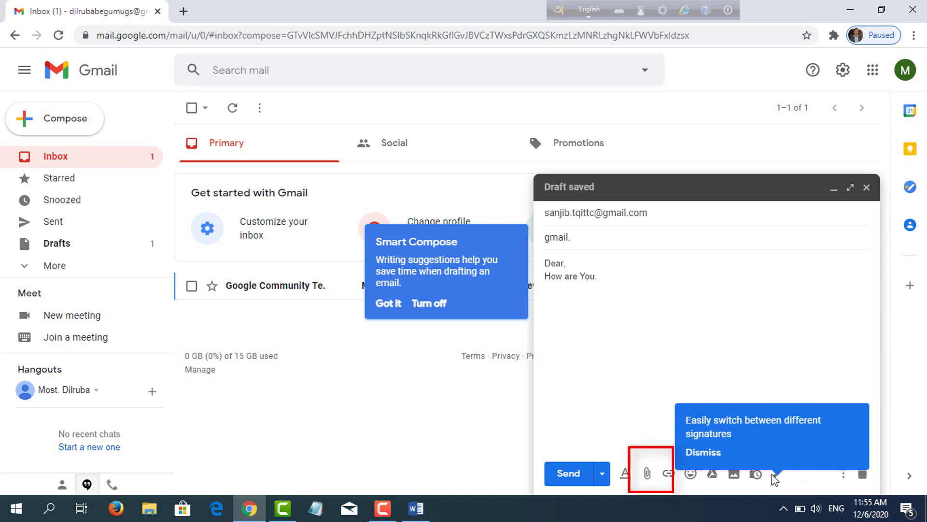
# Step: Dismiss the signature tip and attach '08.09.2020 TV Class.jpg' from the Desktop
pyautogui.click(718, 453)
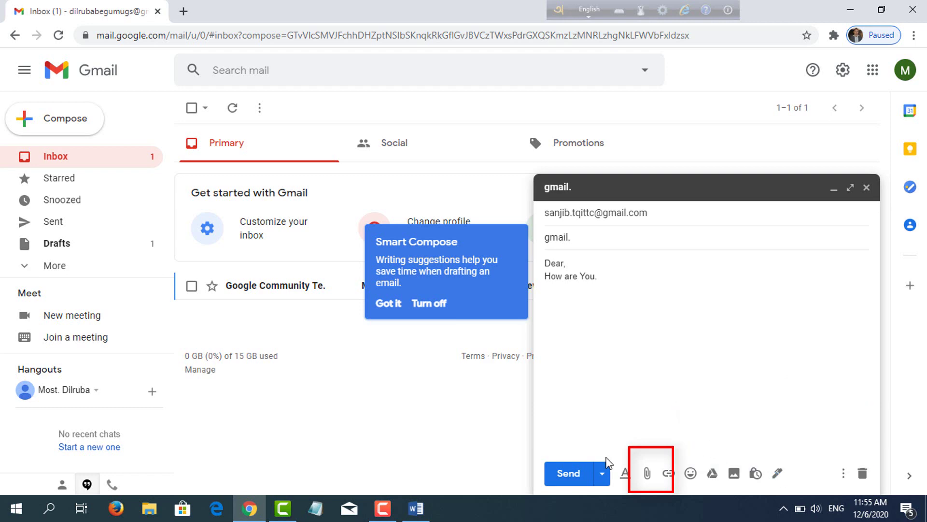
pyautogui.click(649, 472)
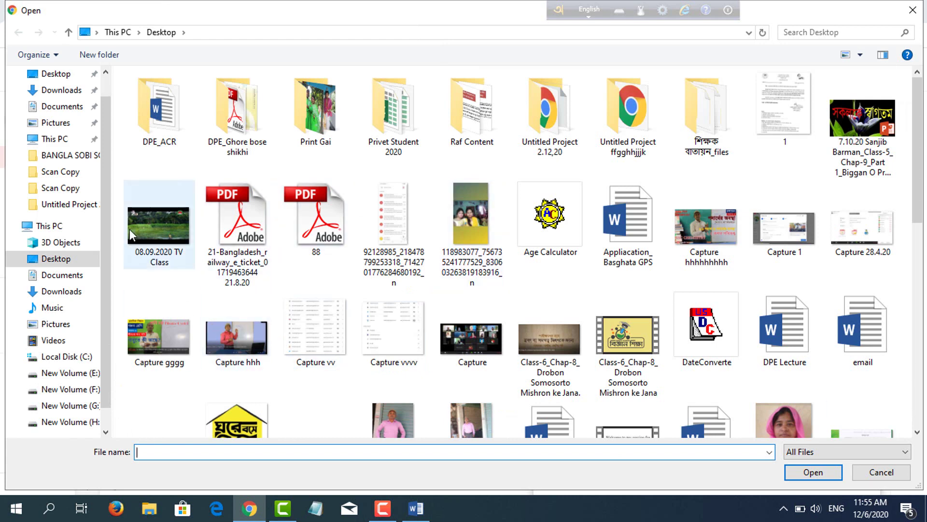
pyautogui.click(156, 238)
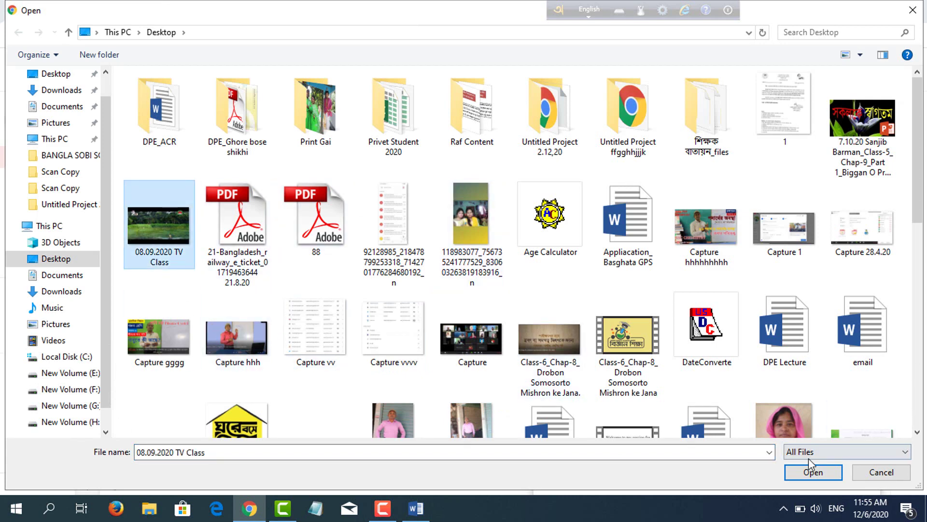
pyautogui.click(797, 472)
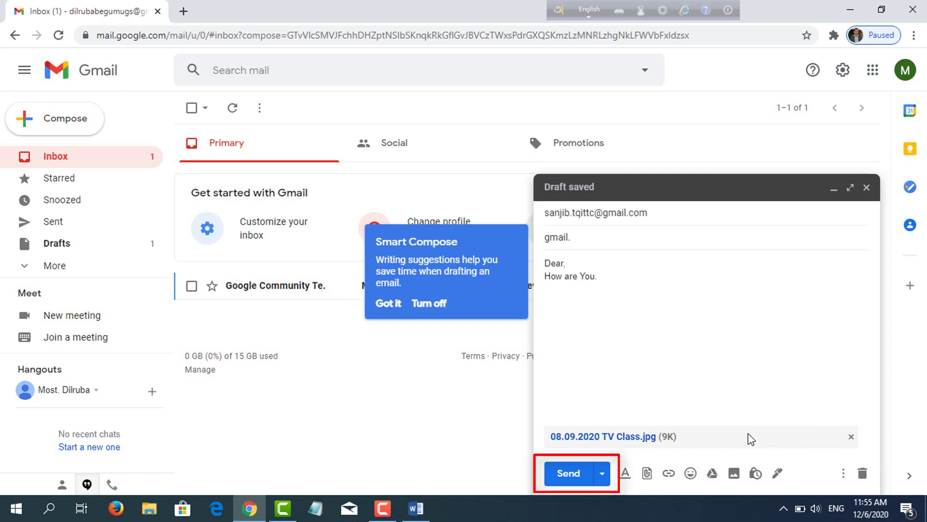
# Step: Send the email with its JPG attachment and return to the Inbox
pyautogui.click(572, 474)
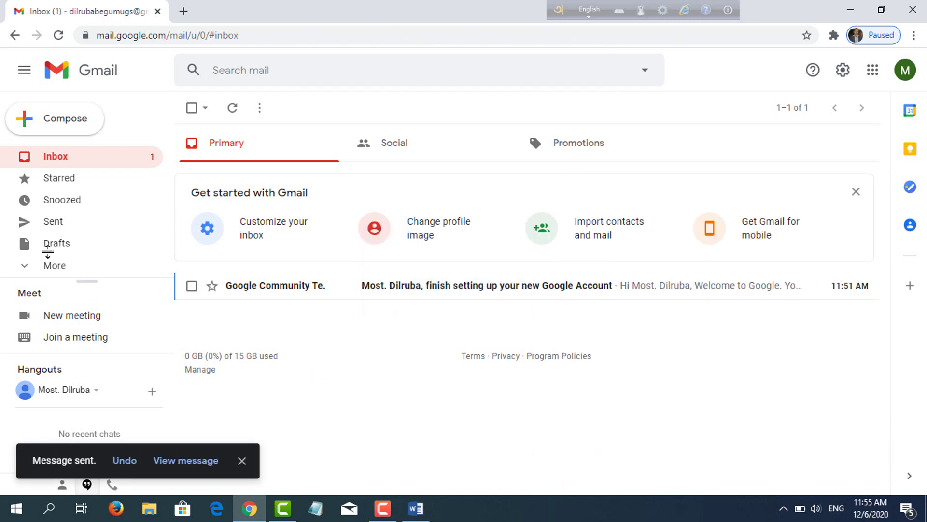
pyautogui.click(85, 166)
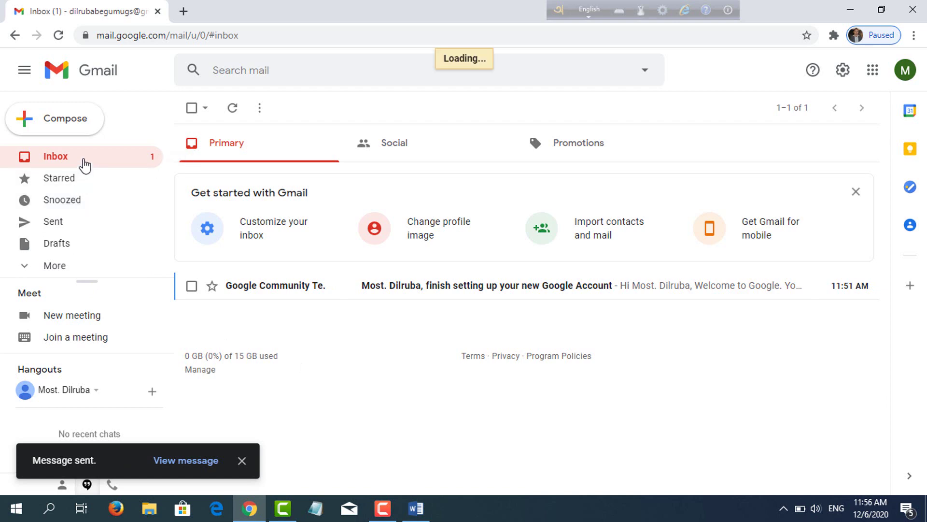